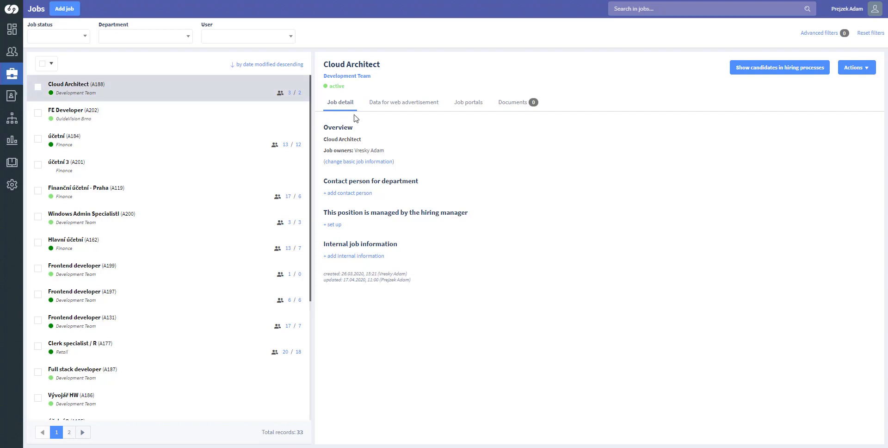
Preview the Cloud Architect web advertisement on jobs.datacruit.com and open its application form
click(400, 107)
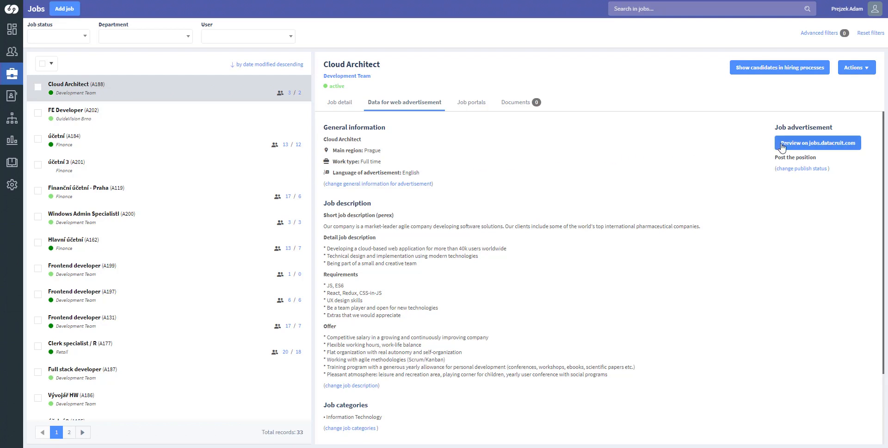
click(814, 146)
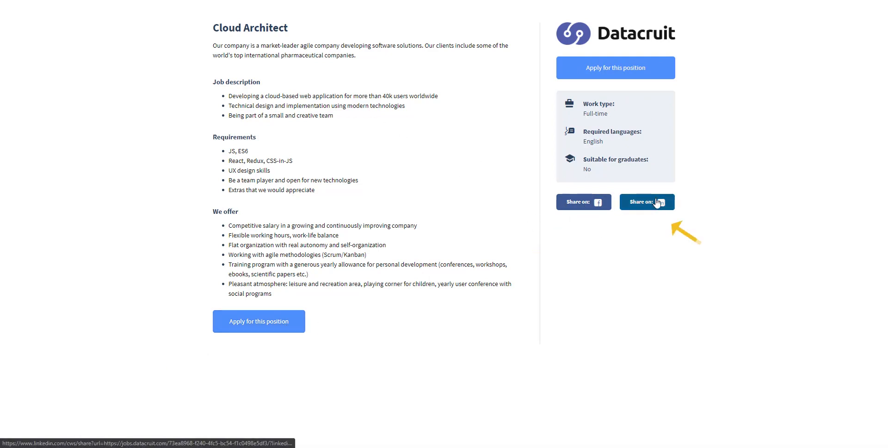
click(275, 319)
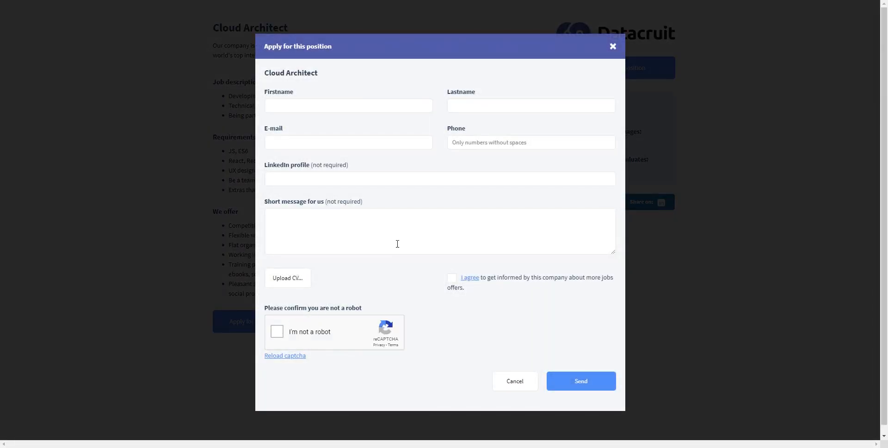
Fill in the applicant's first name, last name, e-mail and phone number in the Cloud Architect application form
click(335, 109)
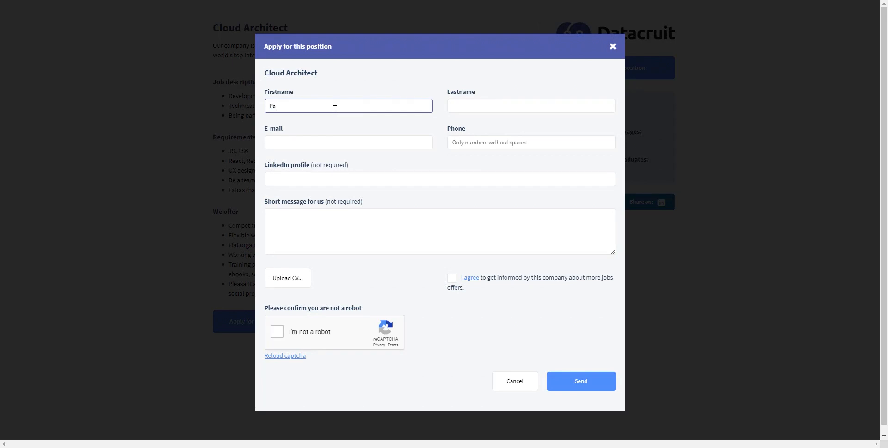
text(Pavel)
click(470, 103)
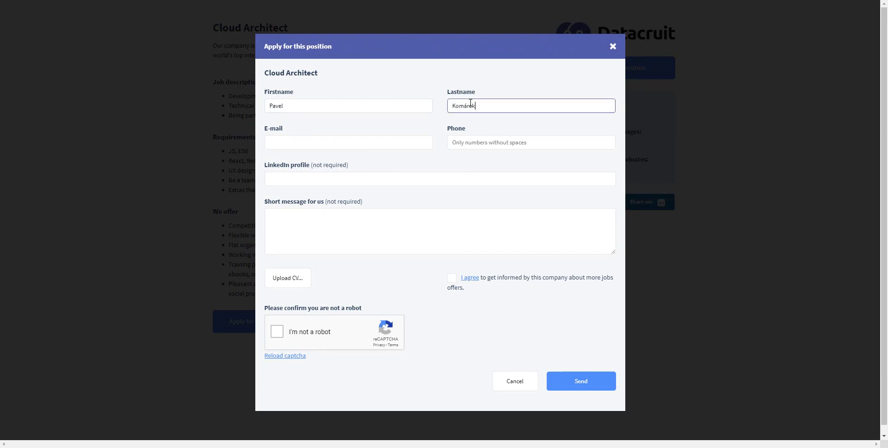
click(401, 140)
key(ctrl+v)
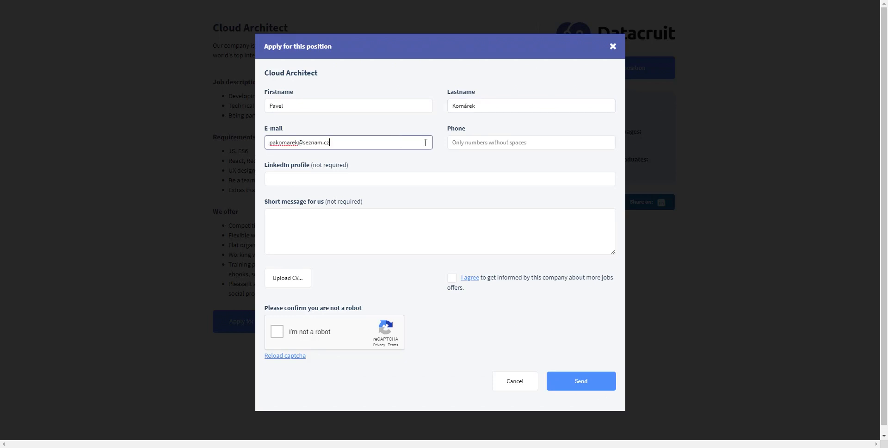
click(486, 143)
text(987654356)
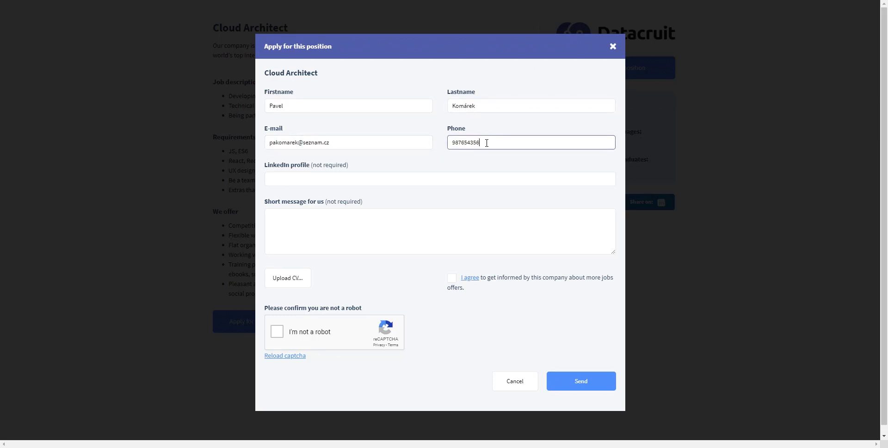
Attach the applicant's CV, accept the job-offer consent and robot check, send the application and close the form
click(300, 282)
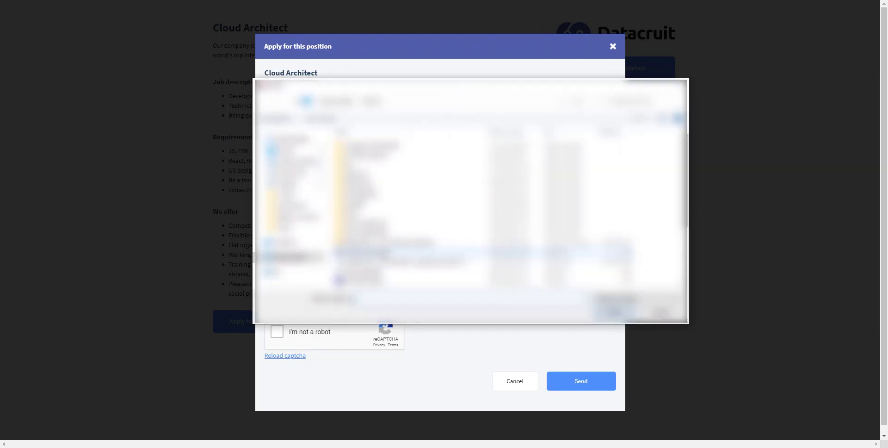
double_click(375, 218)
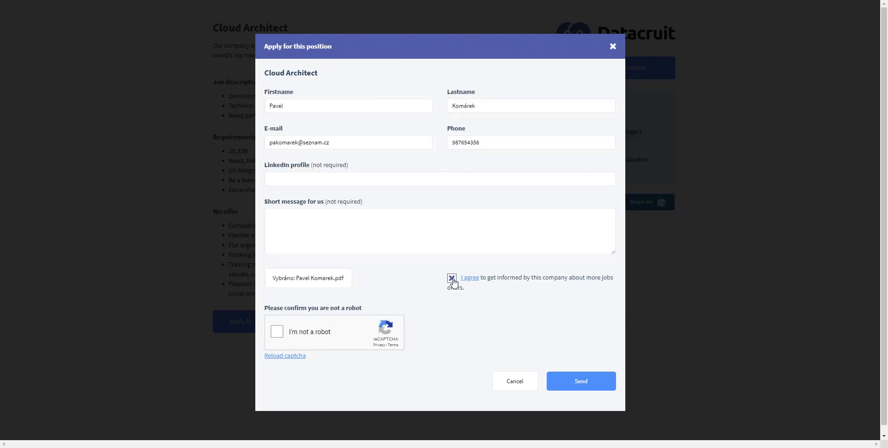
click(452, 280)
click(277, 332)
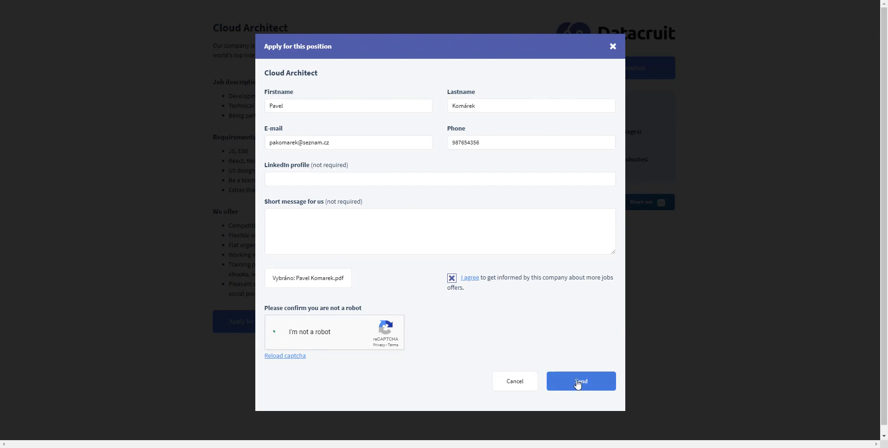
click(578, 383)
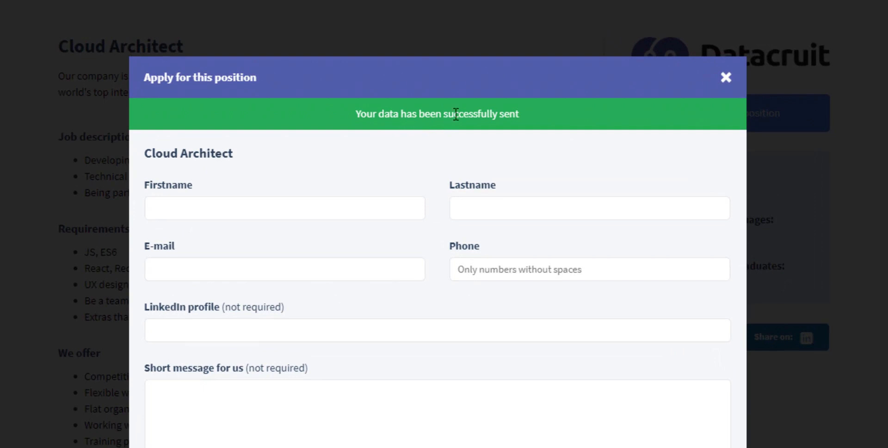
click(511, 398)
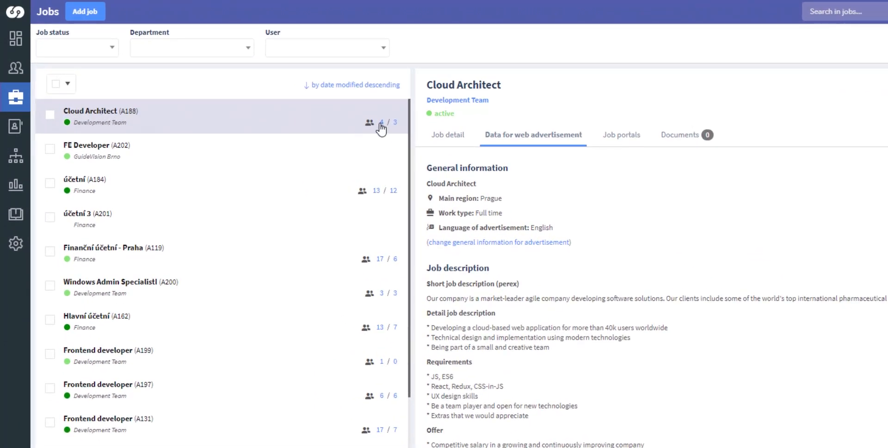
Show the Cloud Architect job's candidates in hiring processes and review the second candidate's status history
mouse_move(384, 124)
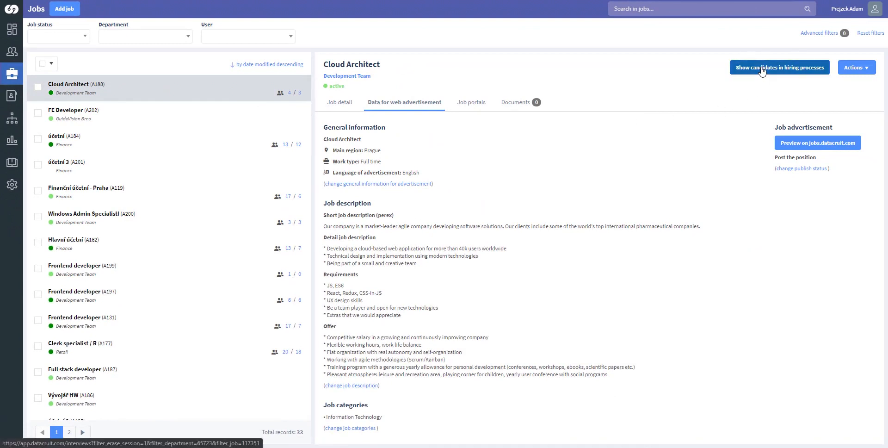
click(761, 71)
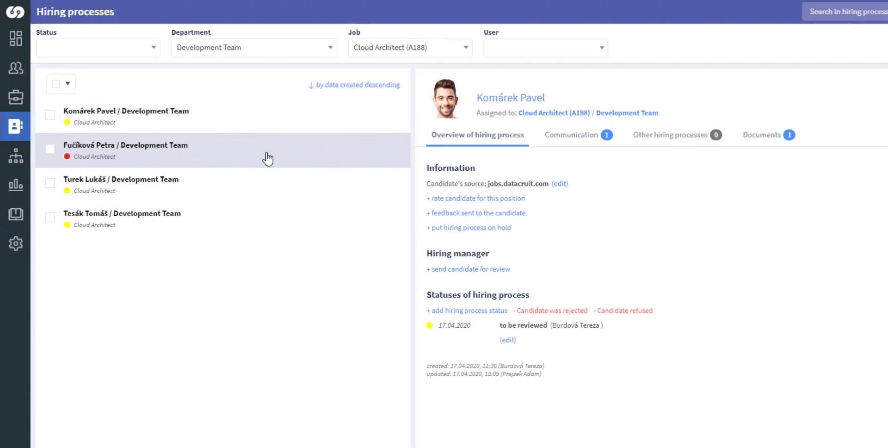
click(267, 158)
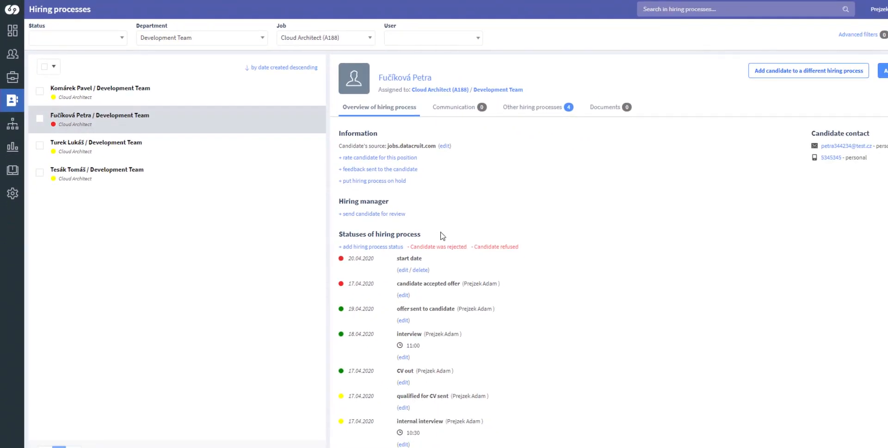
scroll(443, 247, down, 2)
scroll(444, 248, down, 1)
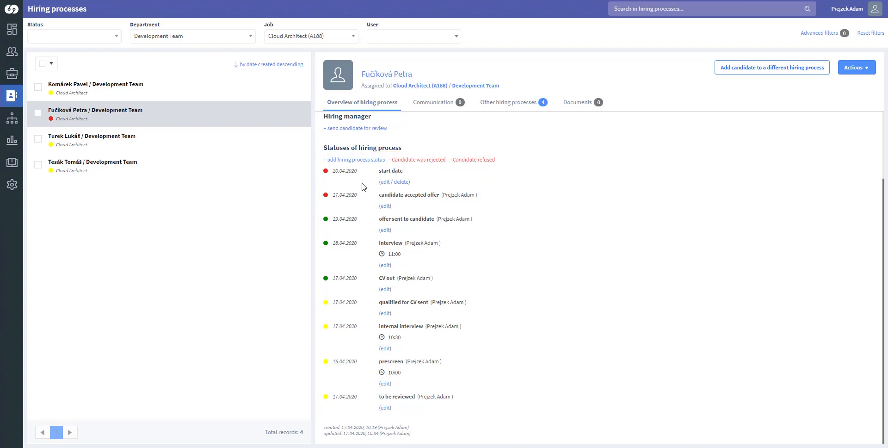
Open the first candidate's hiring process and read through the CV among the documents
click(175, 86)
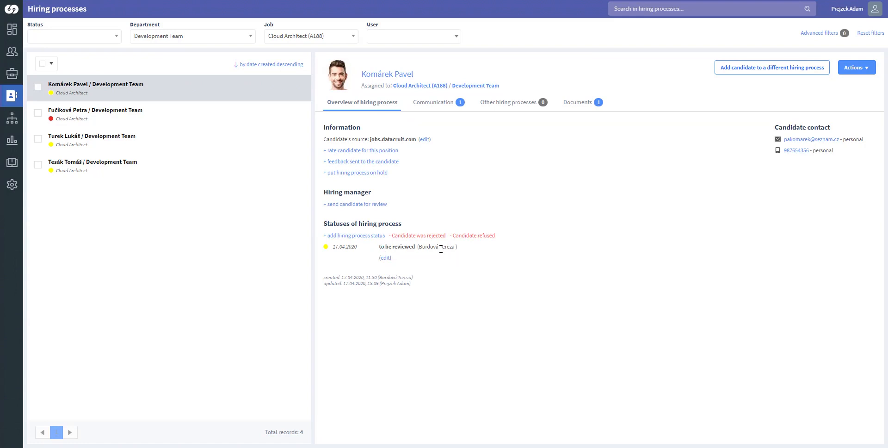
click(576, 109)
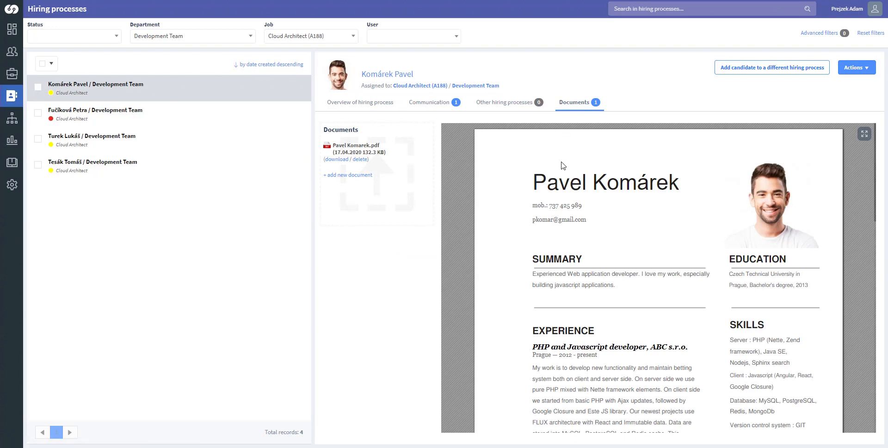
scroll(563, 166, down, 5)
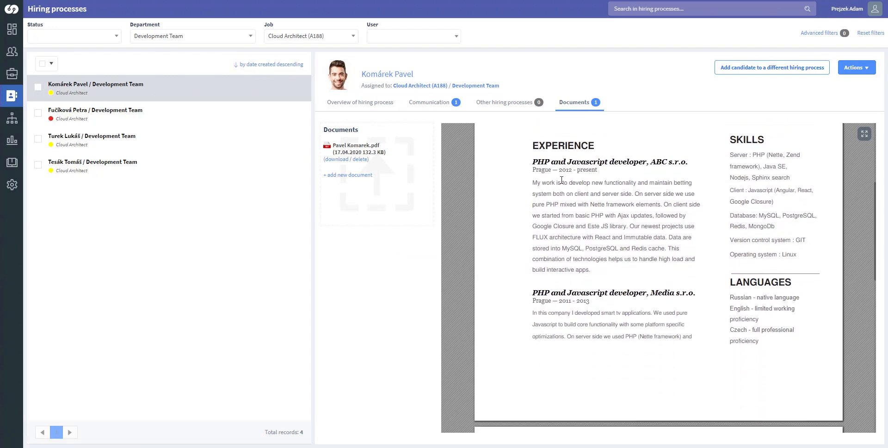
scroll(561, 180, down, 5)
scroll(561, 183, up, 10)
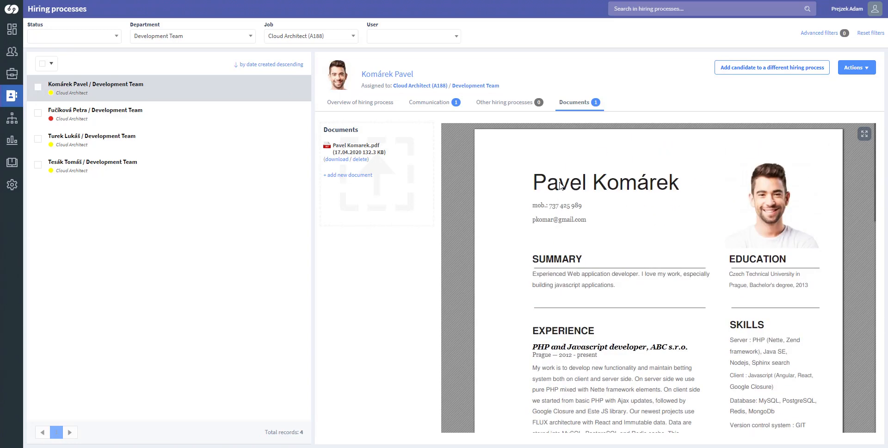
Start a new hiring process status for the first candidate with the longlist status internal interview
click(382, 106)
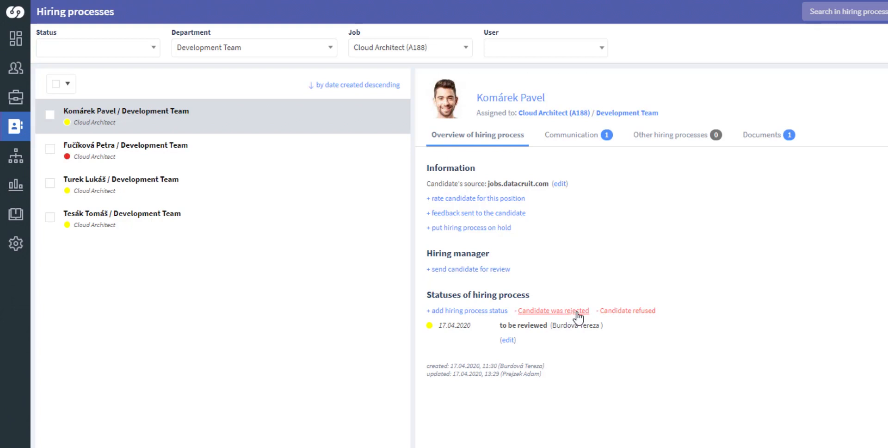
click(648, 311)
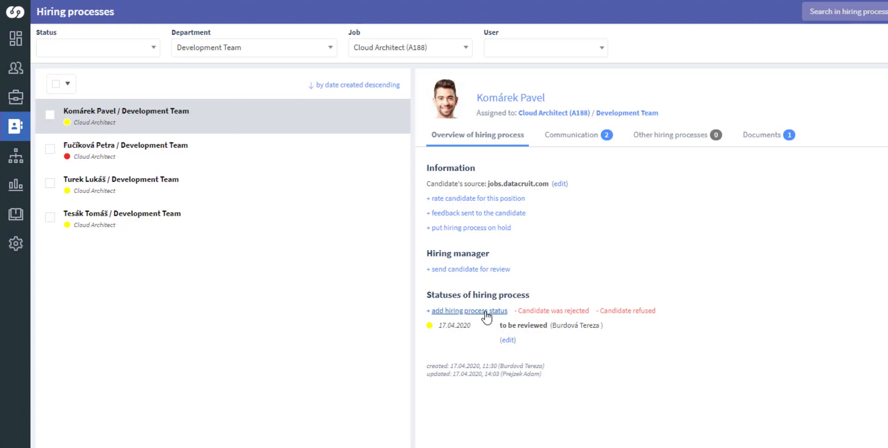
click(486, 311)
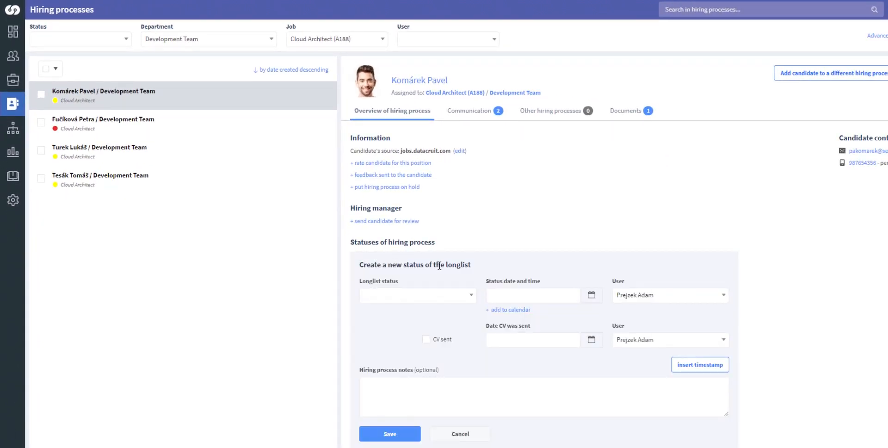
scroll(441, 266, down, 1)
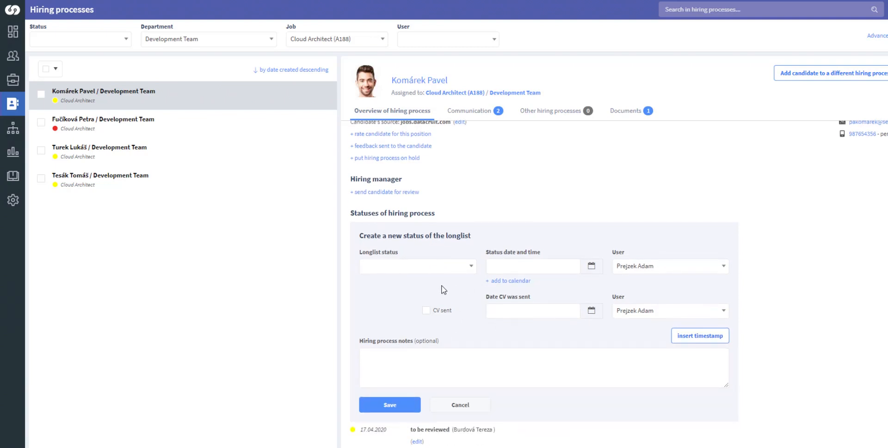
click(470, 266)
drag(471, 286, 468, 330)
click(406, 308)
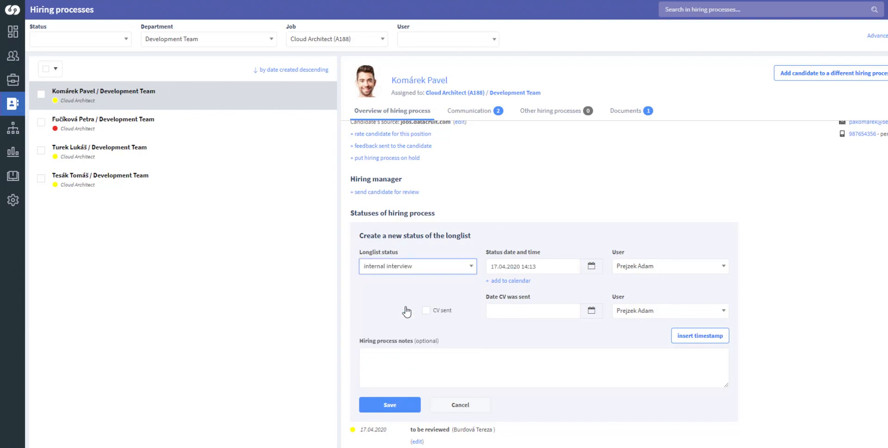
Set the internal interview's date and time to 20.04.2020 14:00 and save the status
click(532, 268)
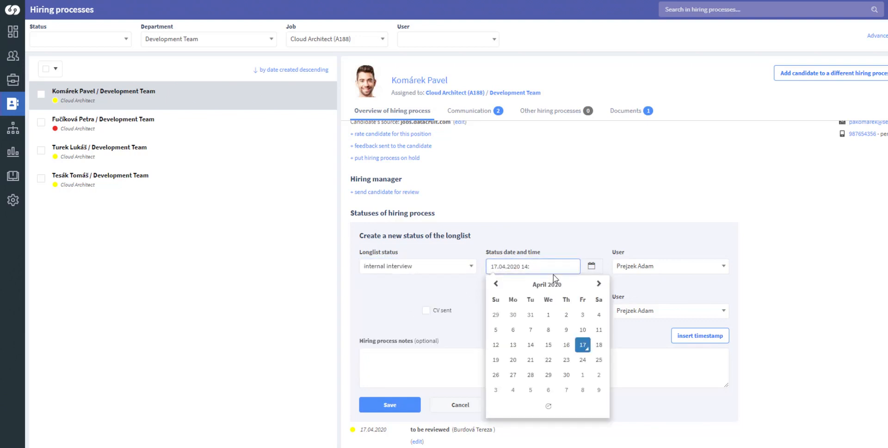
click(514, 361)
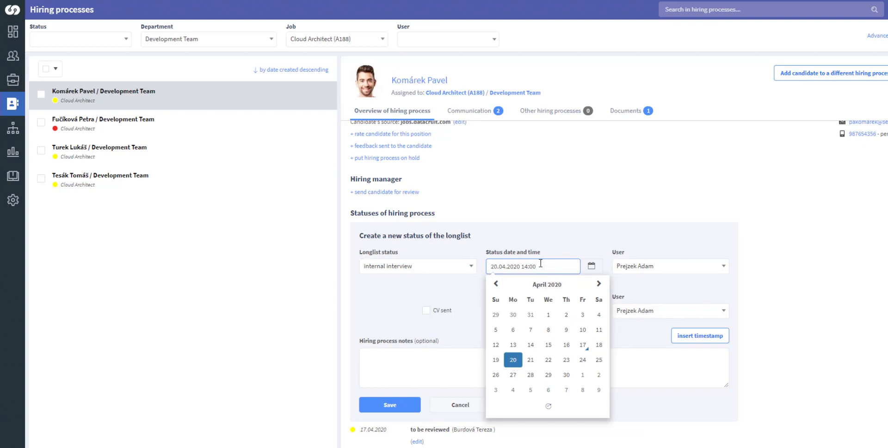
click(571, 244)
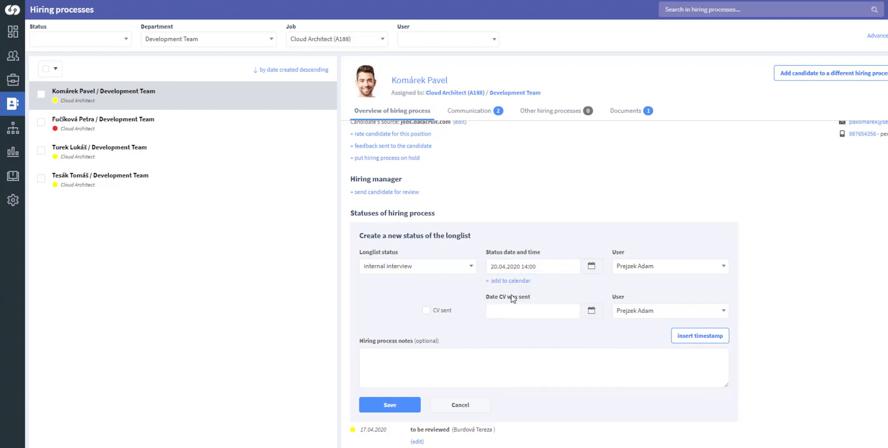
click(390, 405)
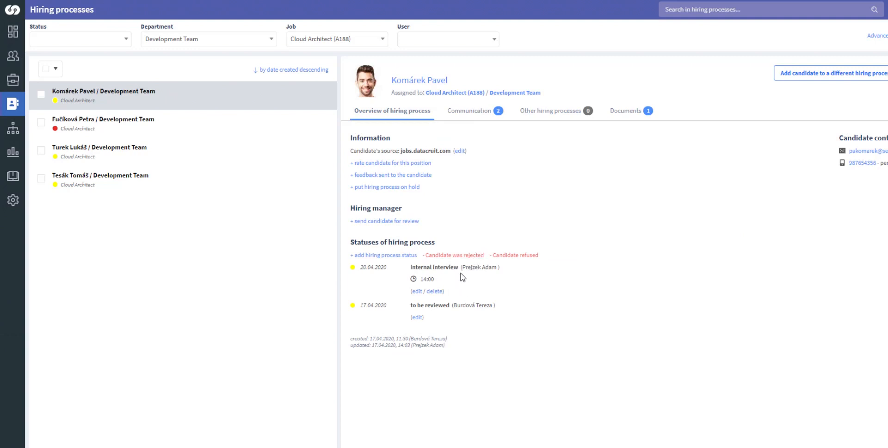
Start an email to the first candidate from their communication history using the Interview invitation template
click(468, 114)
click(386, 141)
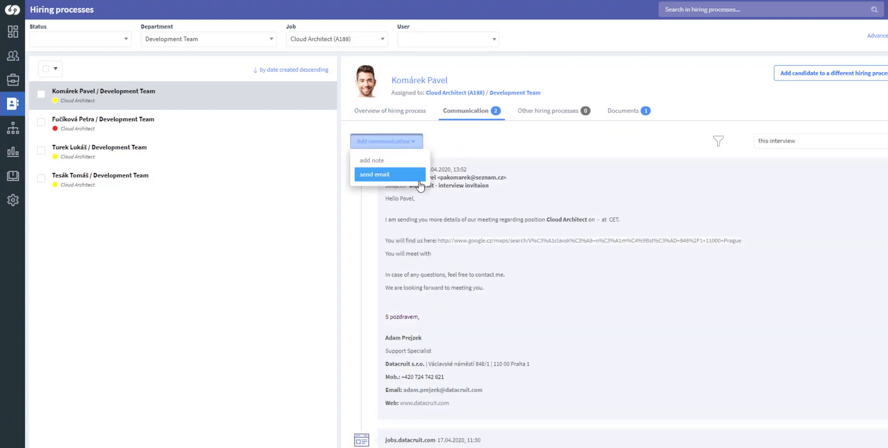
click(403, 175)
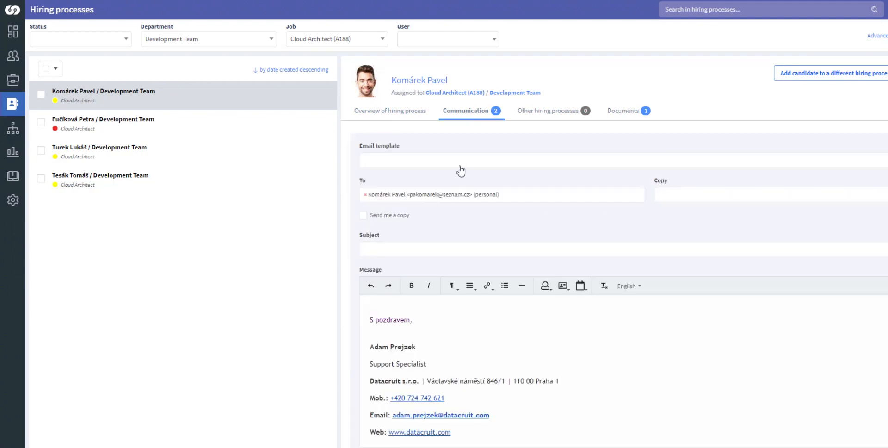
click(424, 165)
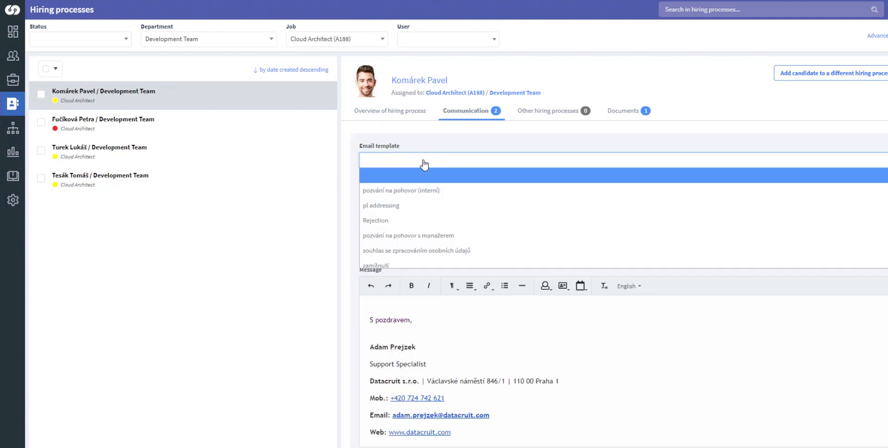
scroll(420, 191, down, 1)
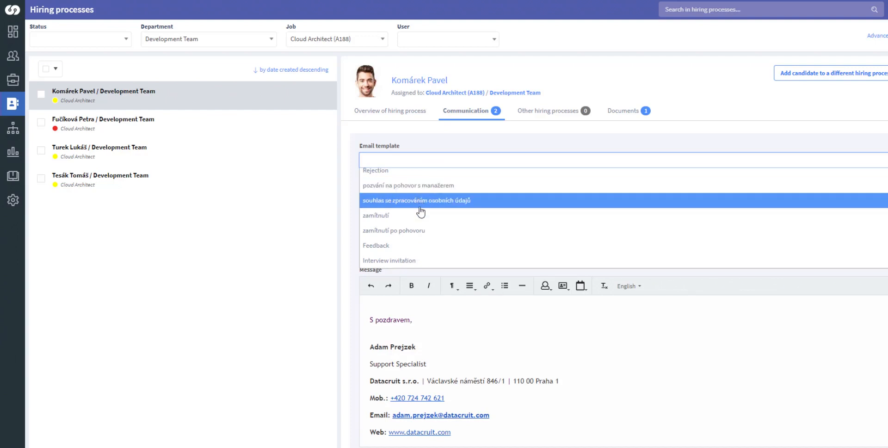
click(408, 261)
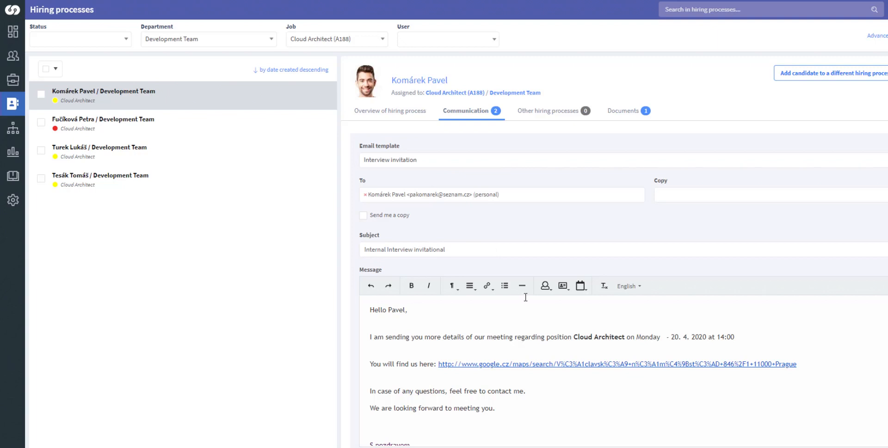
Read through the interview invitation message down to its signature and send it to the candidate
scroll(525, 297, down, 1)
scroll(476, 303, up, 1)
scroll(427, 351, down, 8)
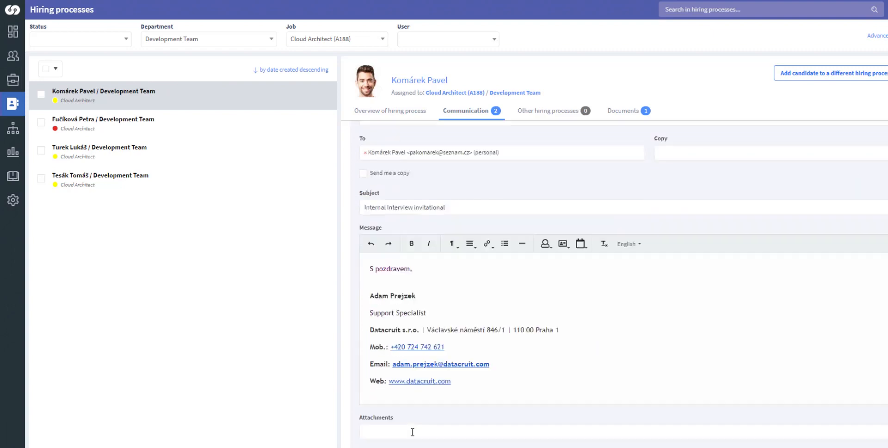
click(407, 376)
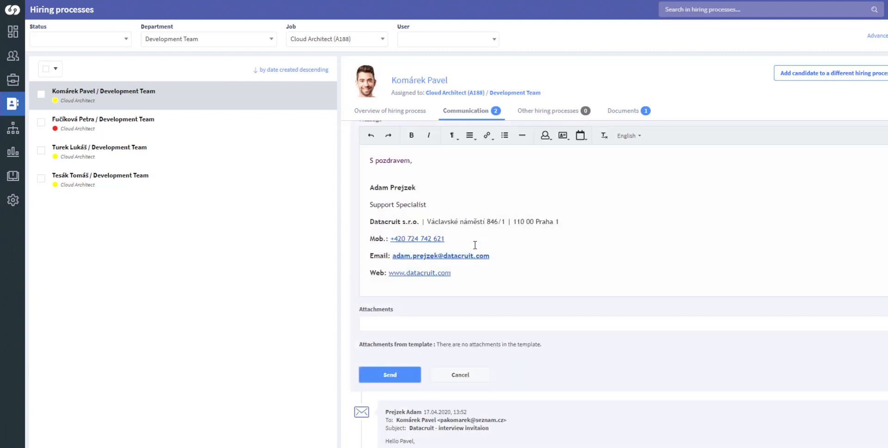
Review the sent invitation in the candidate's communication history and look at the available communication scope options
scroll(473, 231, up, 3)
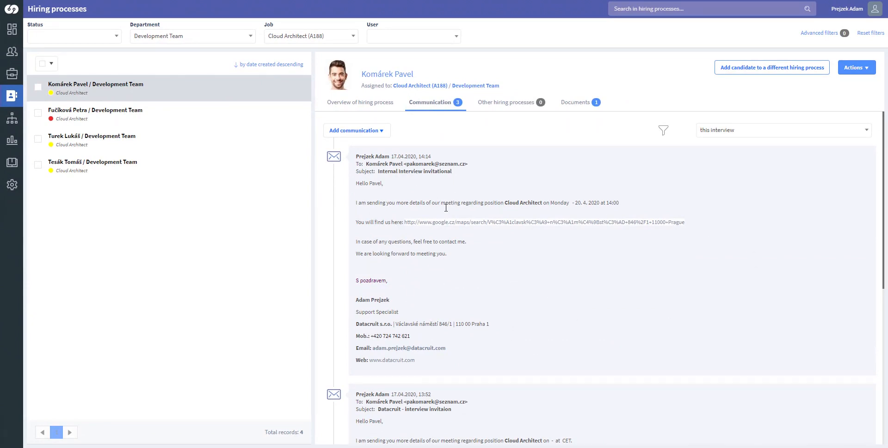
click(714, 132)
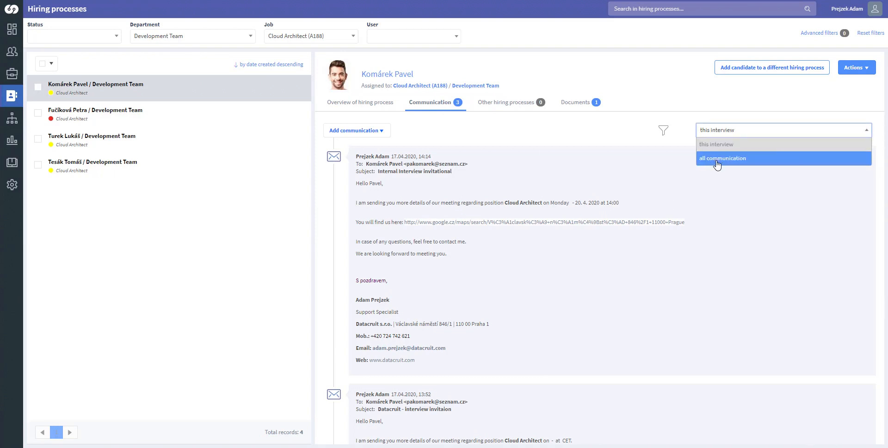
click(687, 132)
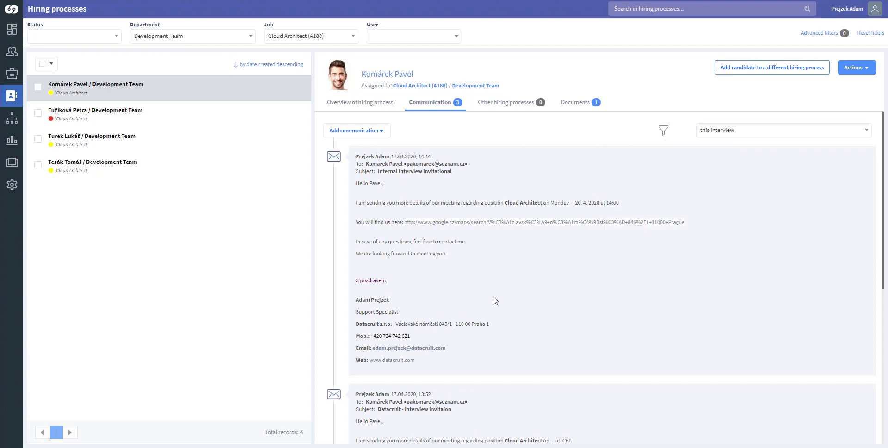
Add a hiring process status for the first candidate marking the CV as sent on 17.04.2020, and save it
click(371, 105)
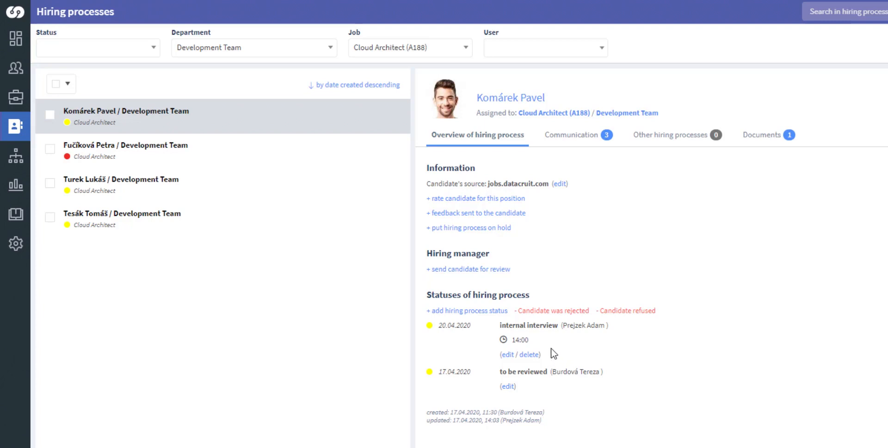
click(501, 312)
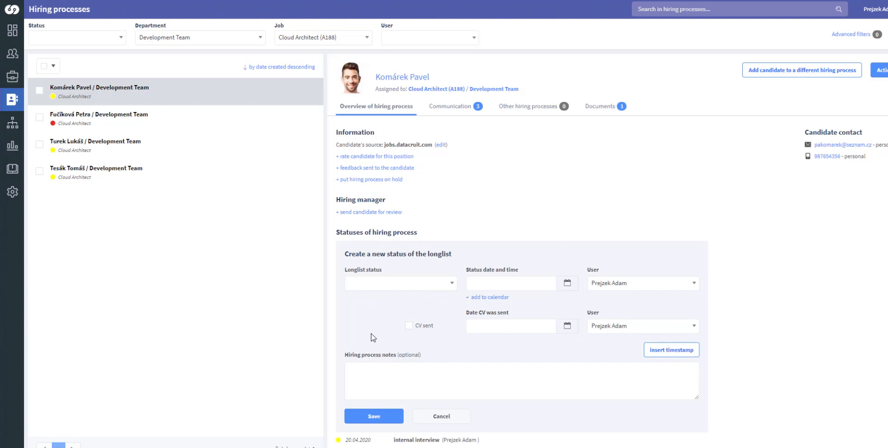
click(409, 326)
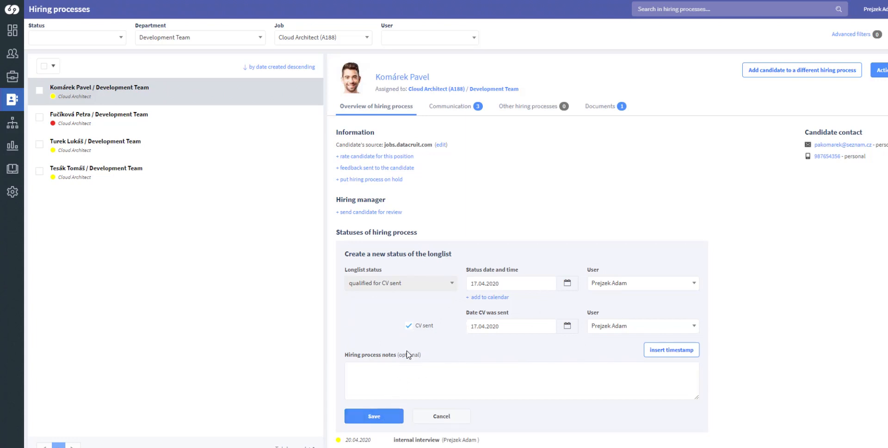
scroll(407, 356, down, 1)
click(388, 369)
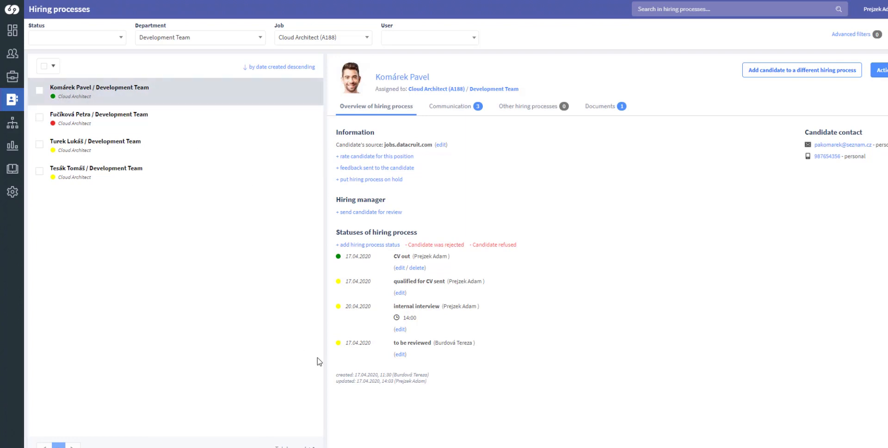
Add an interview status for the first candidate dated 22.04.2020 14:00 and save it
click(389, 245)
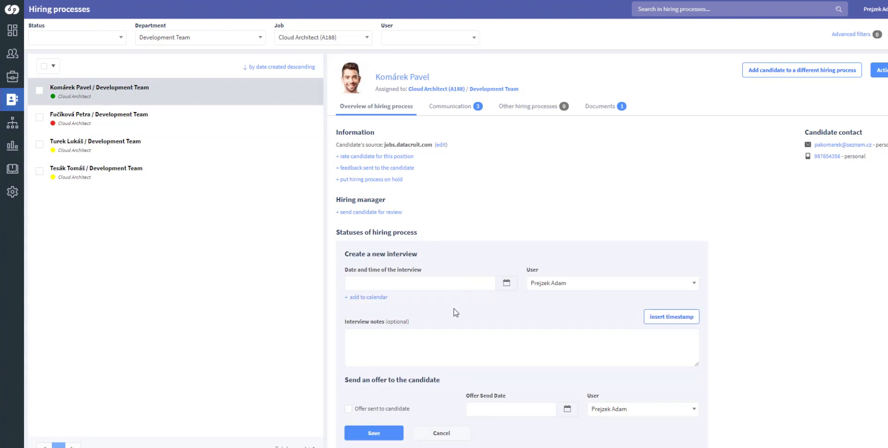
click(476, 287)
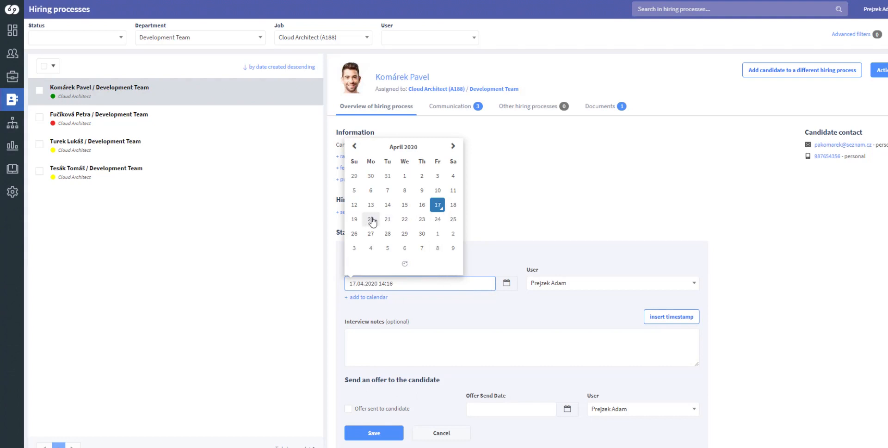
click(404, 221)
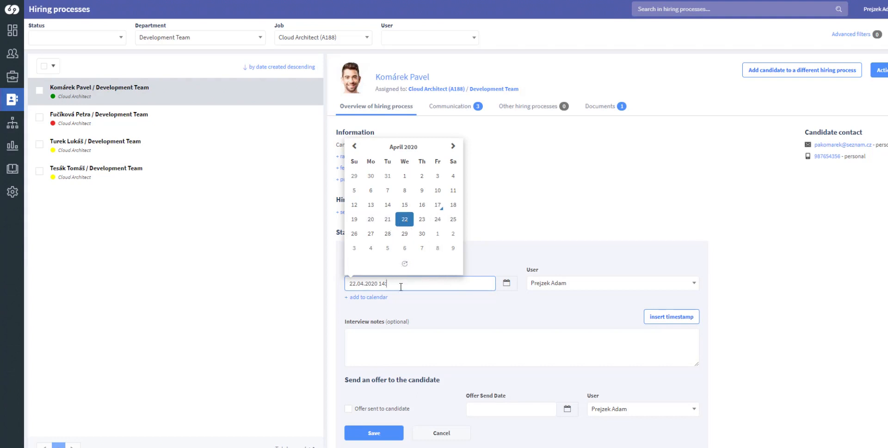
click(415, 309)
click(375, 433)
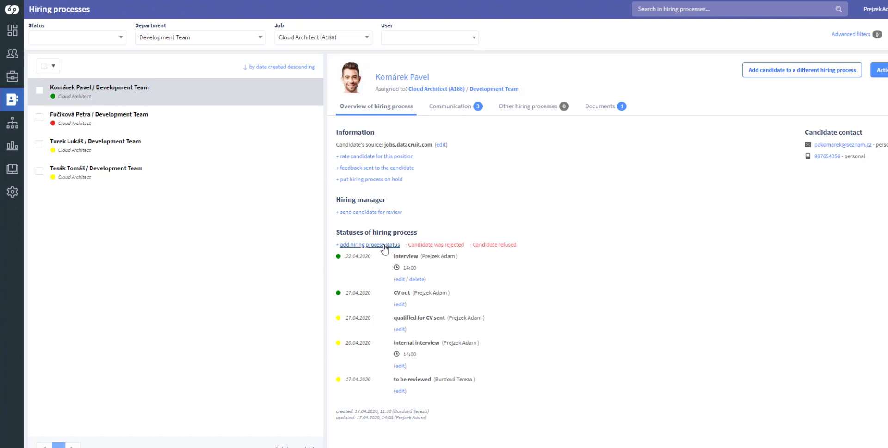
Record the offer as sent to the first candidate with the send date 23.04.2020 and save the status
click(383, 245)
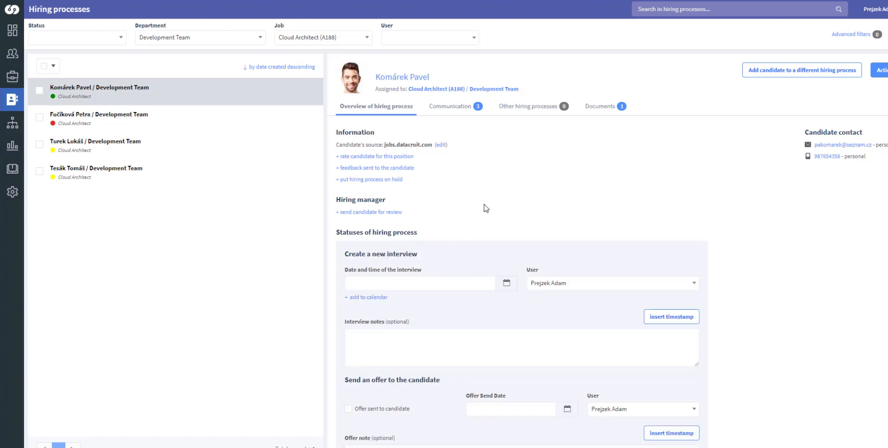
scroll(500, 324, down, 2)
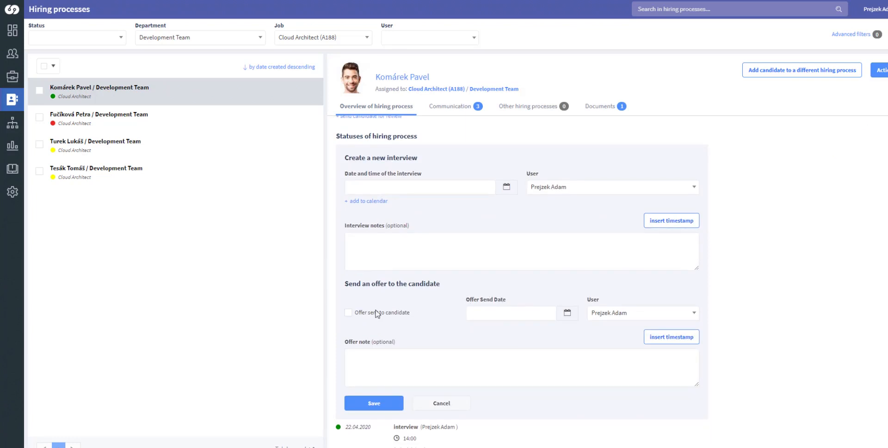
click(348, 313)
click(568, 312)
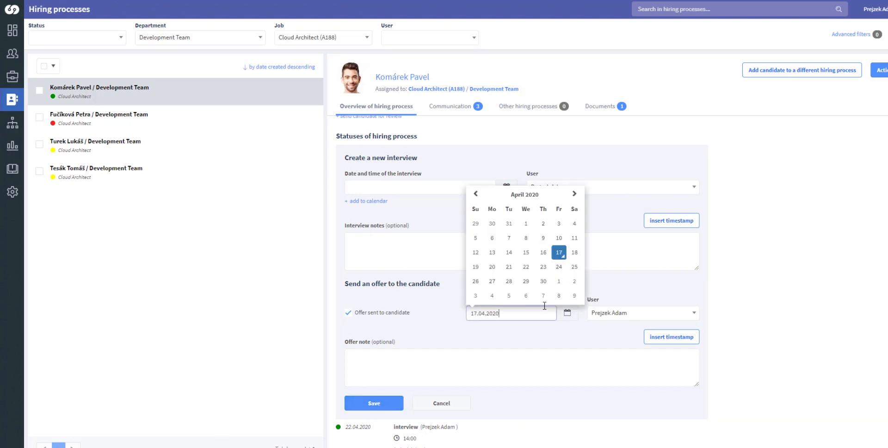
click(542, 268)
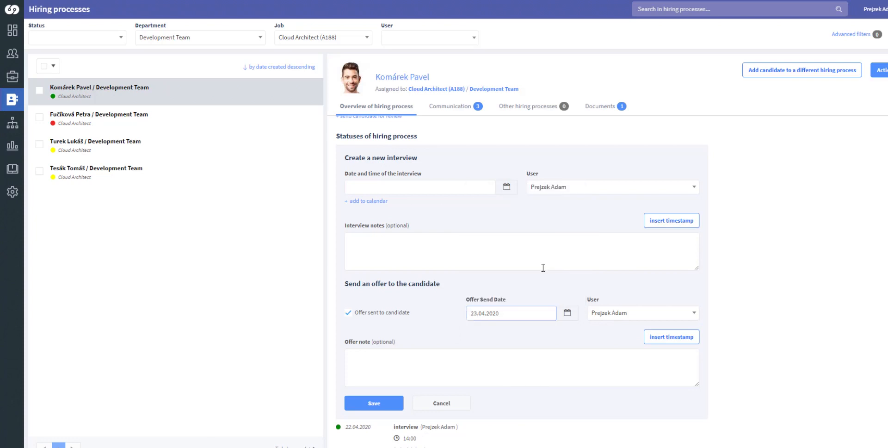
click(374, 402)
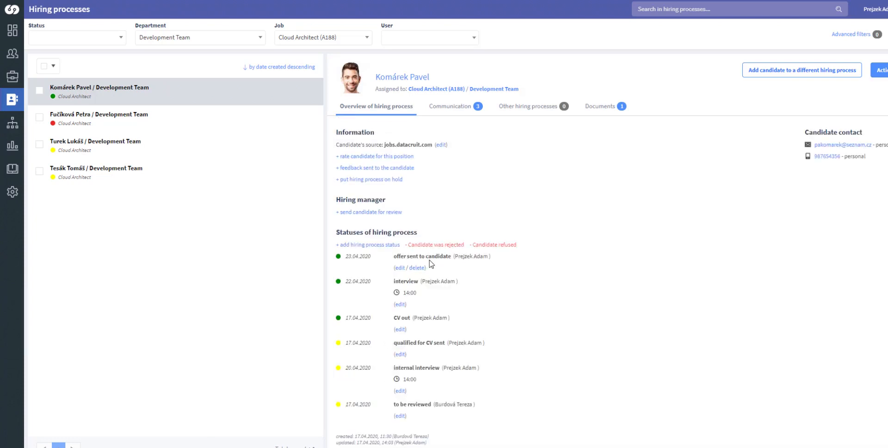
Record the first candidate's offer acceptance with placement status started and start date 27.04.2020, and save it
click(387, 246)
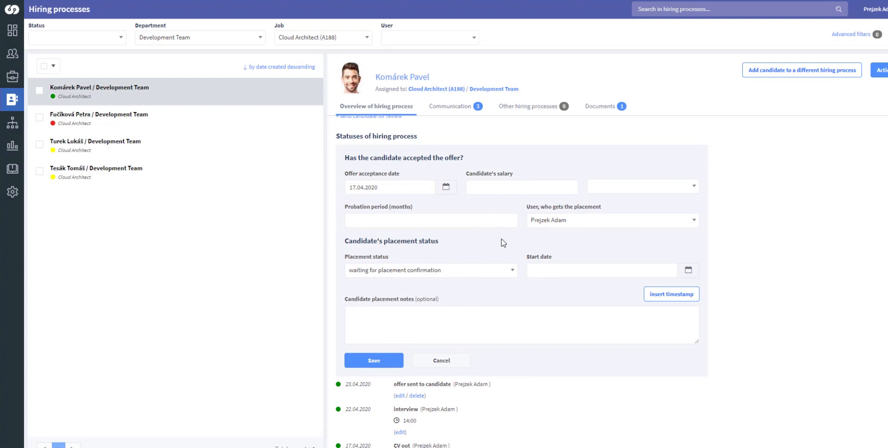
click(510, 272)
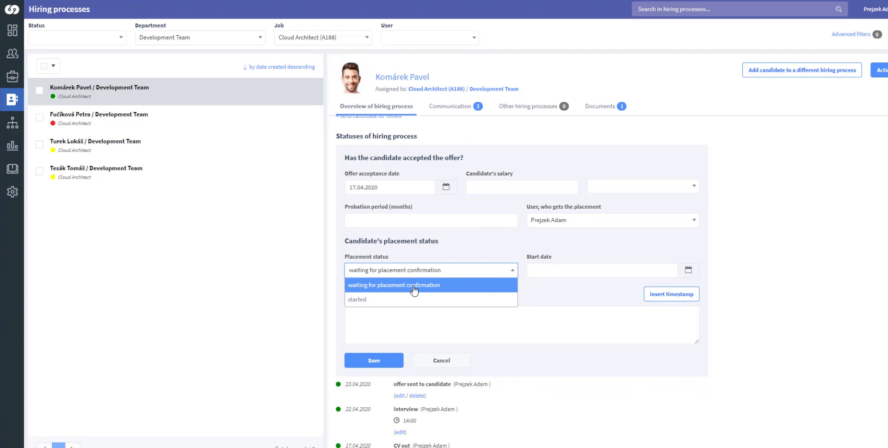
click(404, 304)
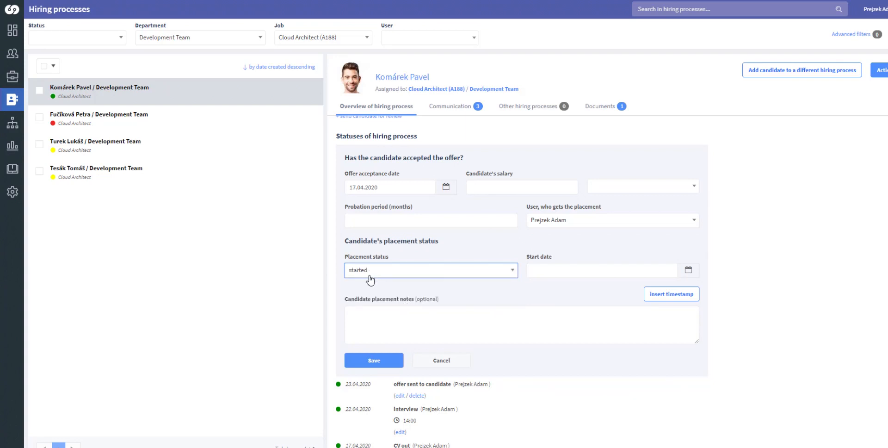
click(587, 272)
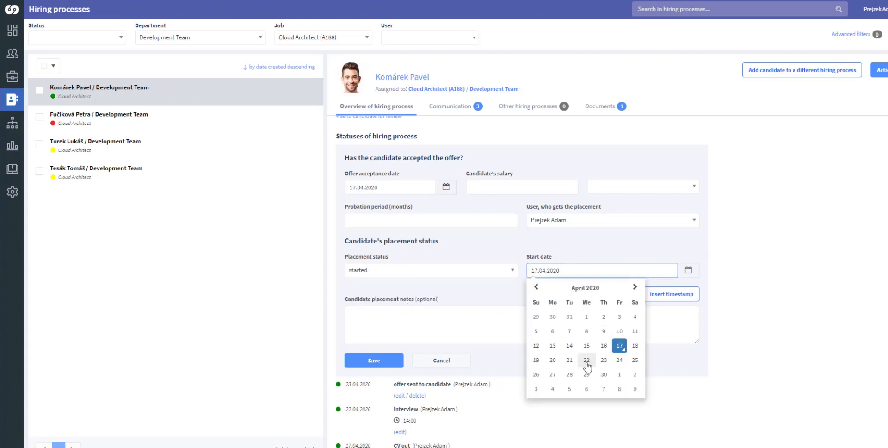
click(555, 378)
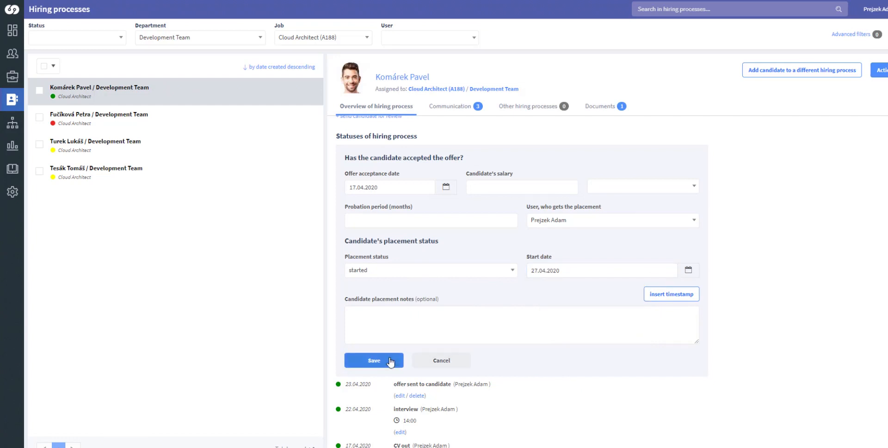
click(375, 361)
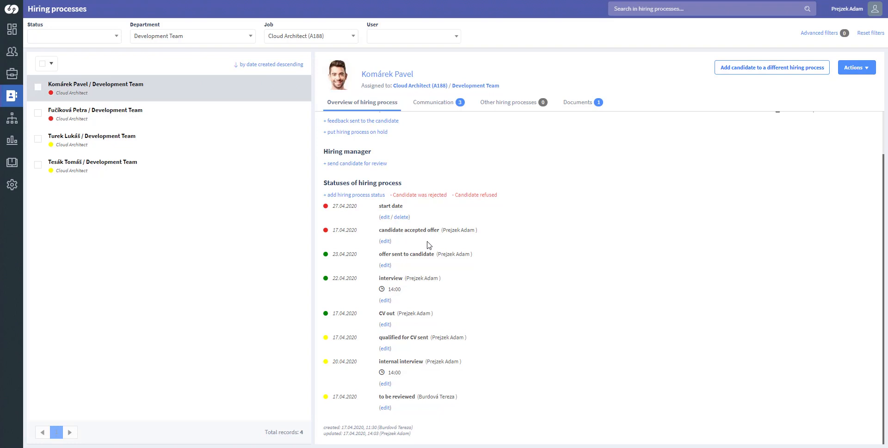
Reject the third candidate with the reason not fit, insert a timestamp into the termination notes, and save
click(253, 144)
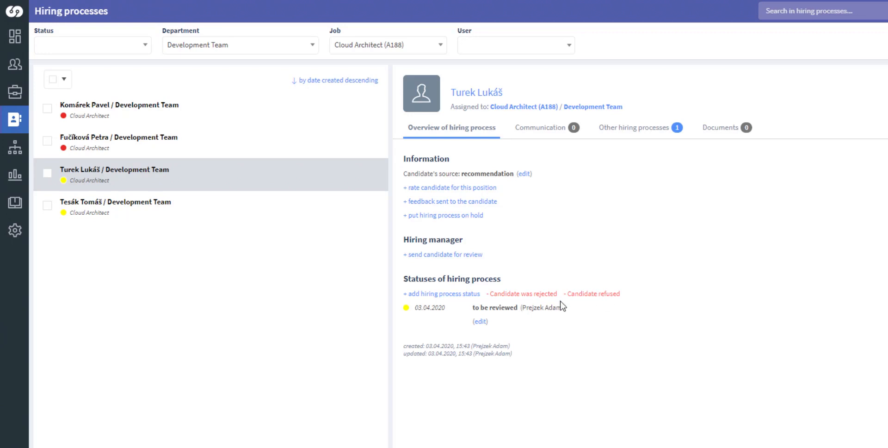
click(516, 293)
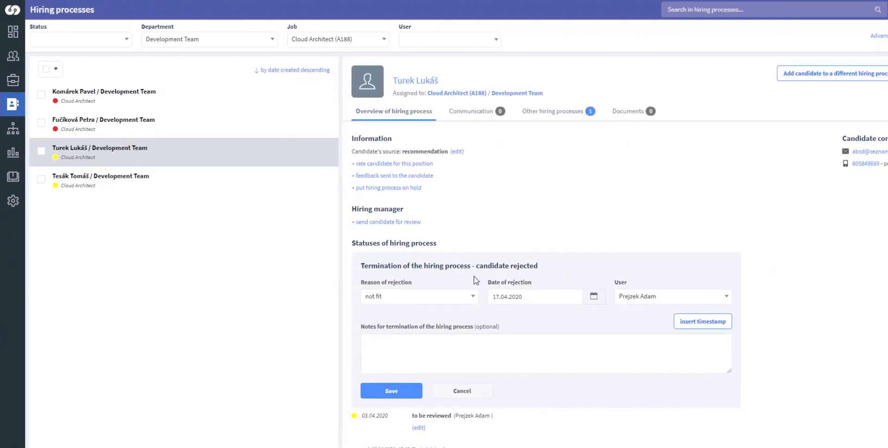
click(474, 296)
mouse_move(475, 319)
mouse_down()
mouse_move(476, 337)
mouse_move(475, 315)
mouse_up()
click(467, 283)
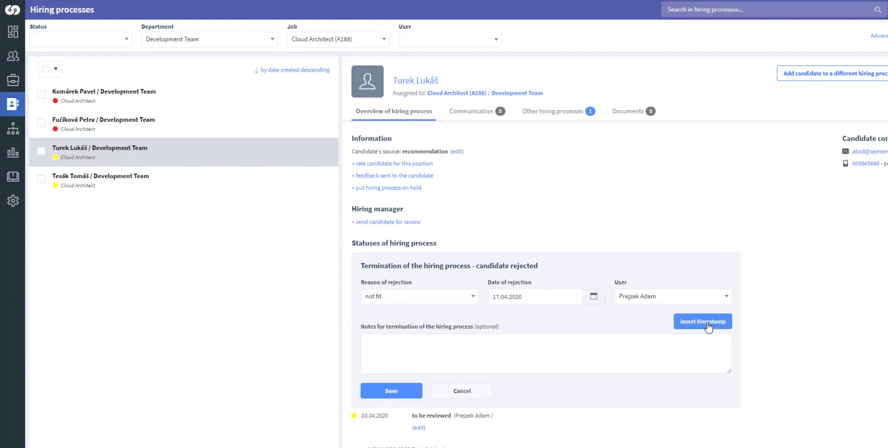
click(689, 321)
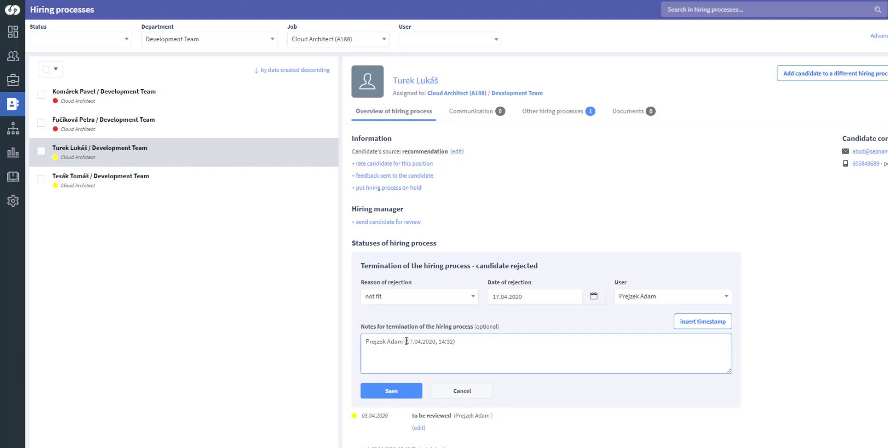
click(410, 391)
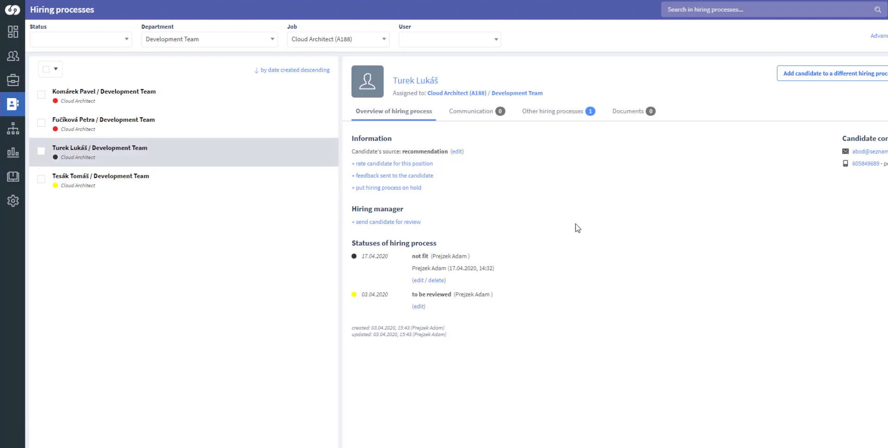
Start a new email to the rejected third candidate from the hiring process and fill it with the Rejection template
click(471, 116)
click(402, 142)
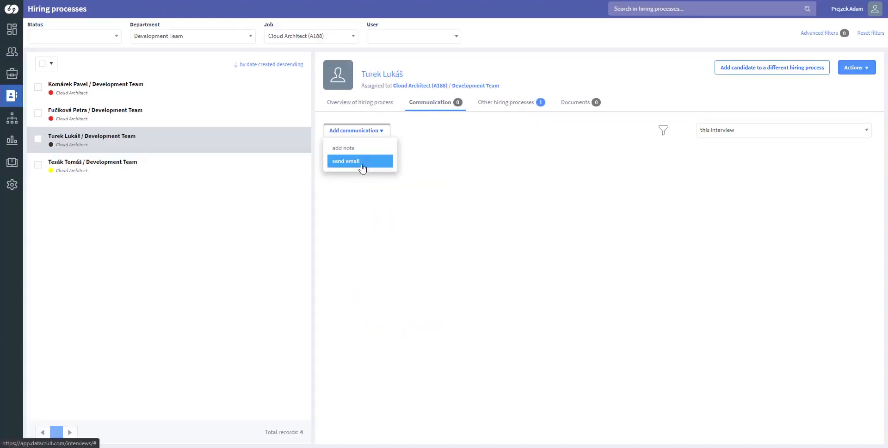
click(360, 161)
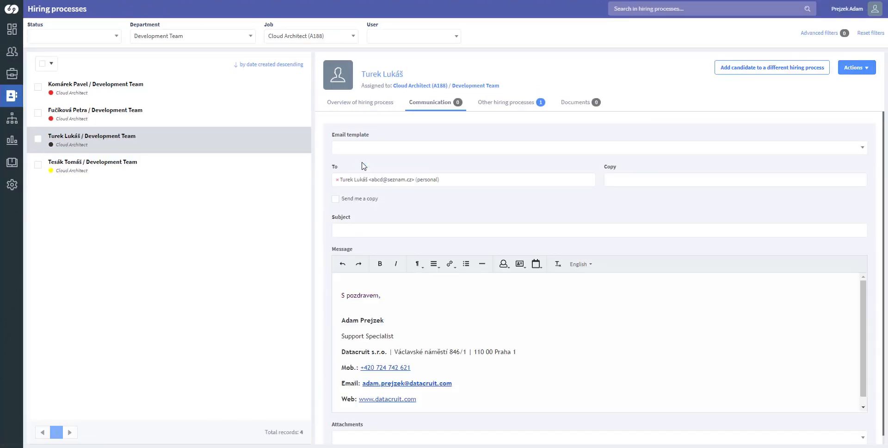
click(393, 148)
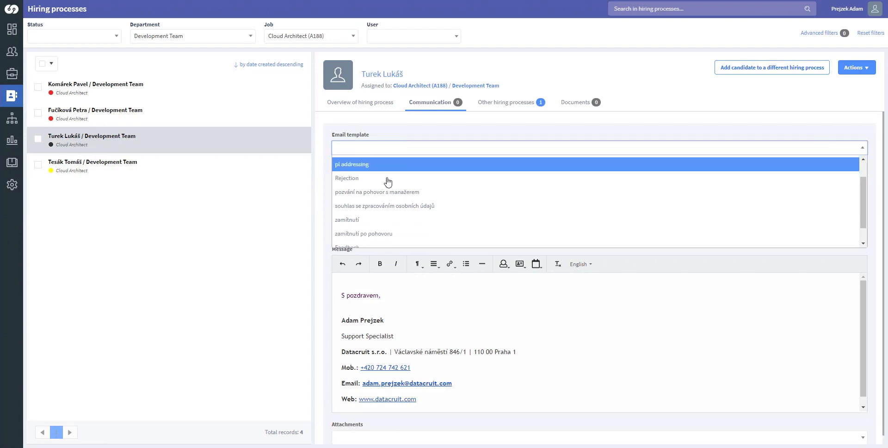
scroll(385, 194, down, 1)
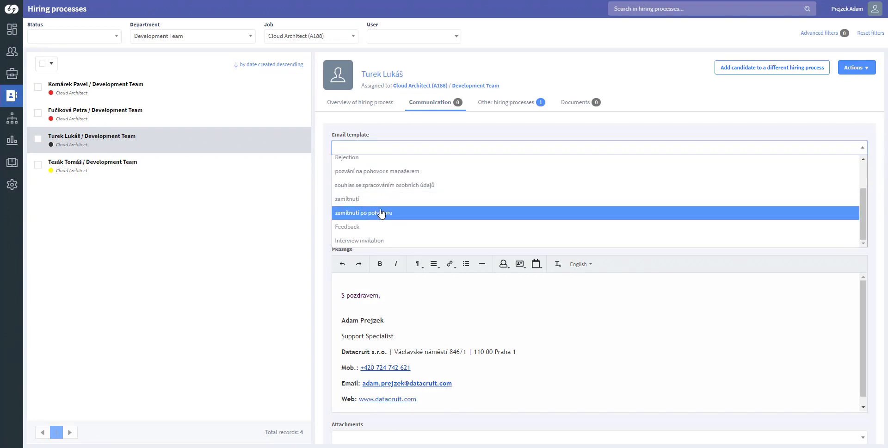
scroll(381, 213, up, 2)
click(365, 204)
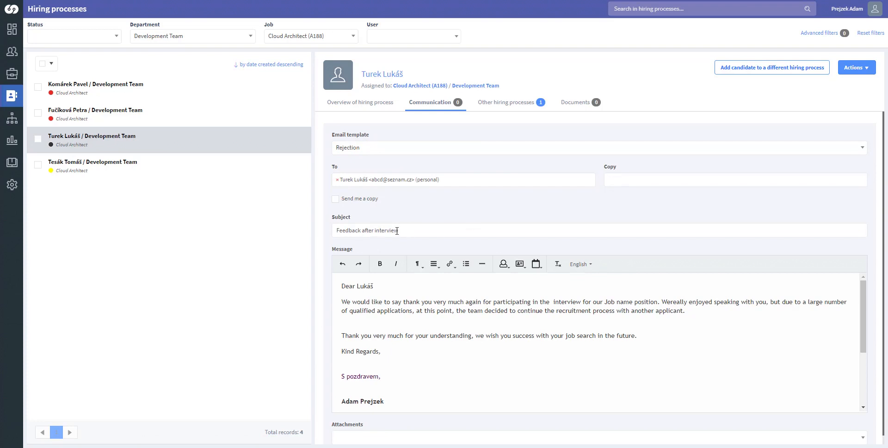
Send the "Feedback after interview" email to the candidate and return to the overview of the hiring process
scroll(397, 233, down, 1)
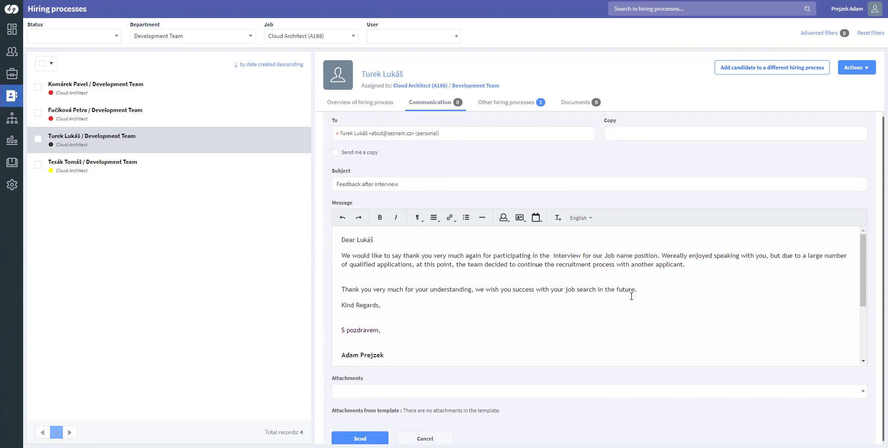
click(373, 437)
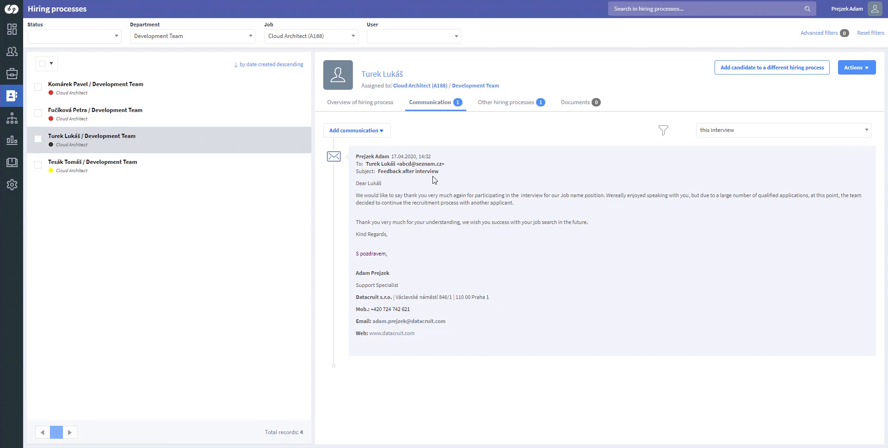
click(382, 103)
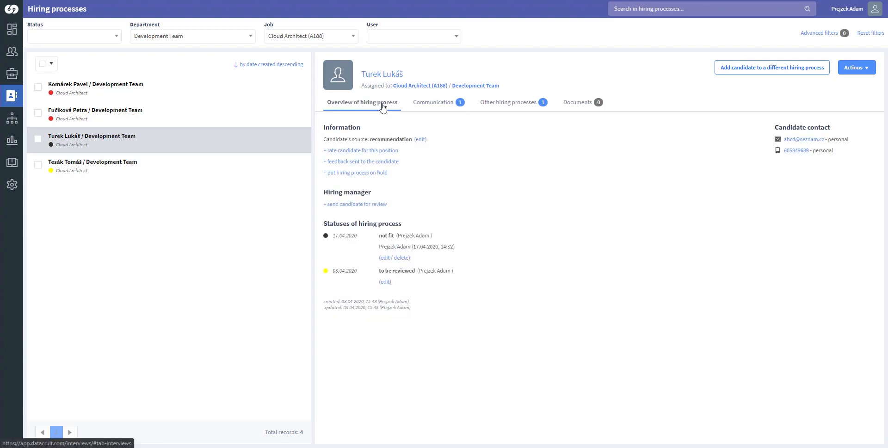